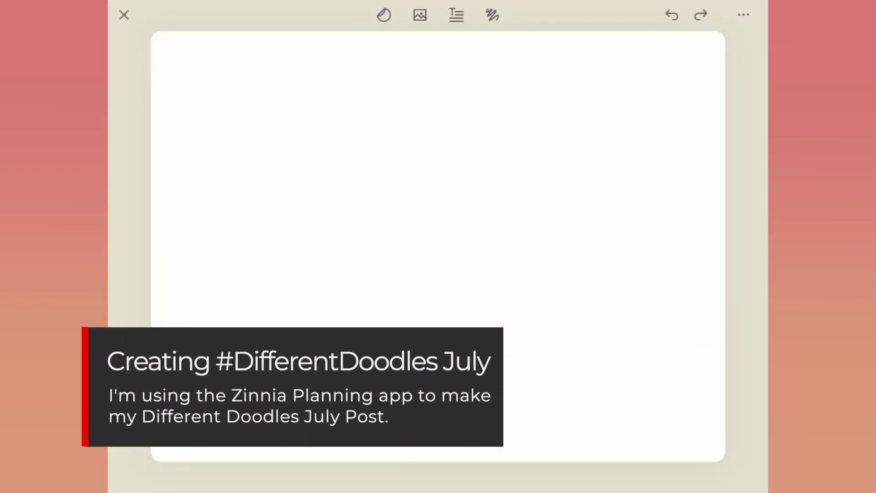
Step: Search stickers for 'Camp' and add the blue tent sticker to the page
click(384, 15)
click(227, 14)
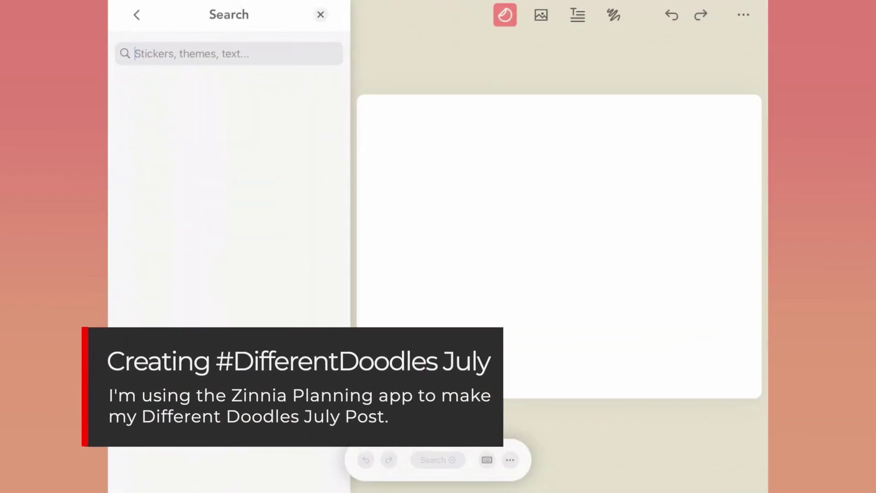
text(Camp)
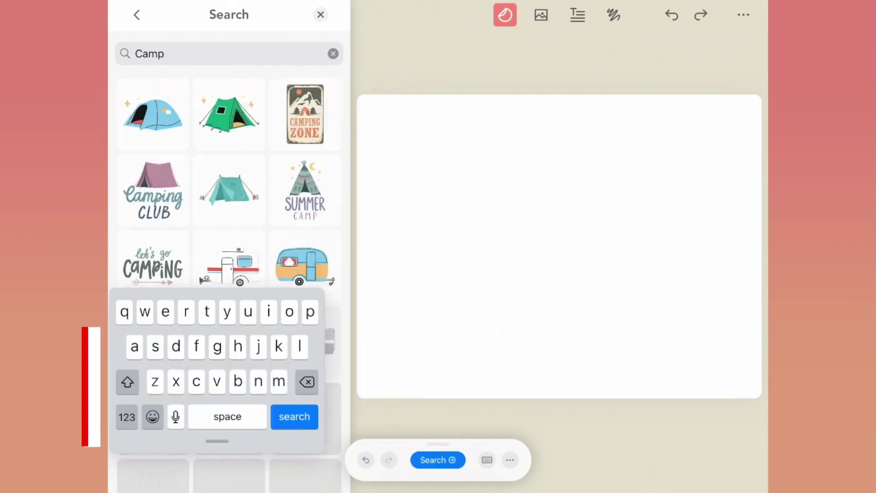
click(225, 125)
click(153, 114)
Step: Add the lantern and campfire stickers from the Camp results
scroll(176, 373, down, 6)
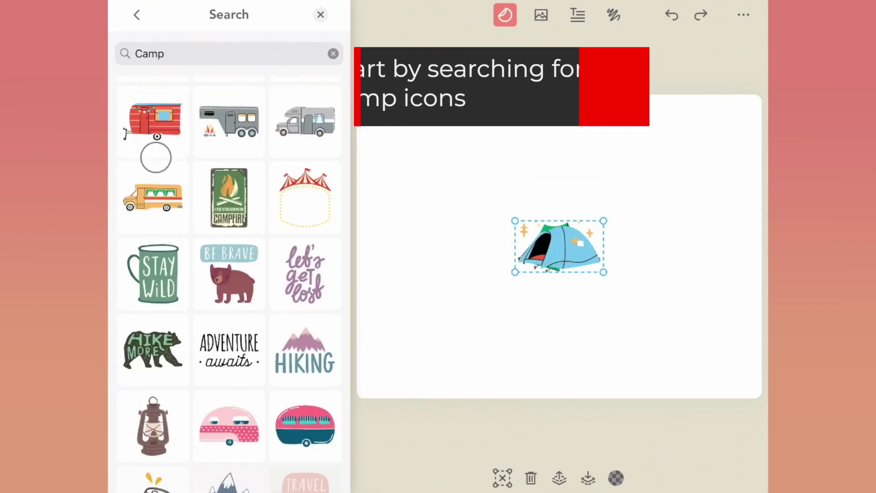
scroll(176, 373, down, 5)
click(152, 157)
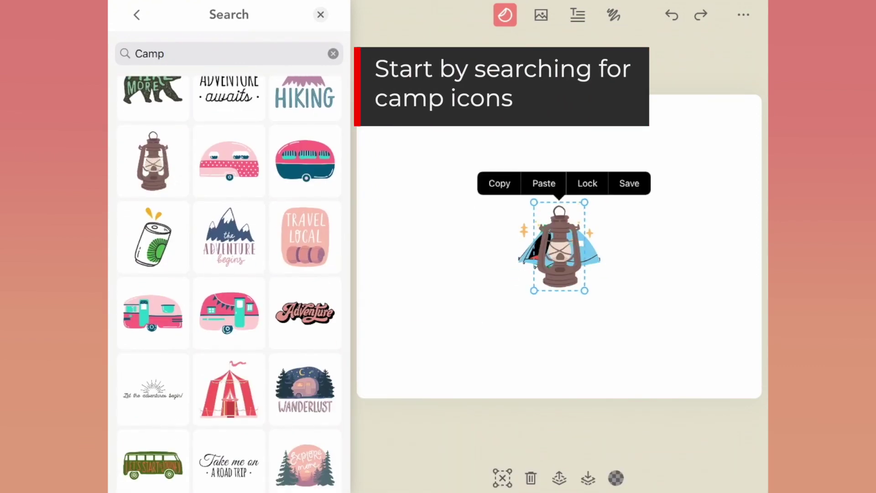
scroll(229, 274, down, 3)
click(229, 429)
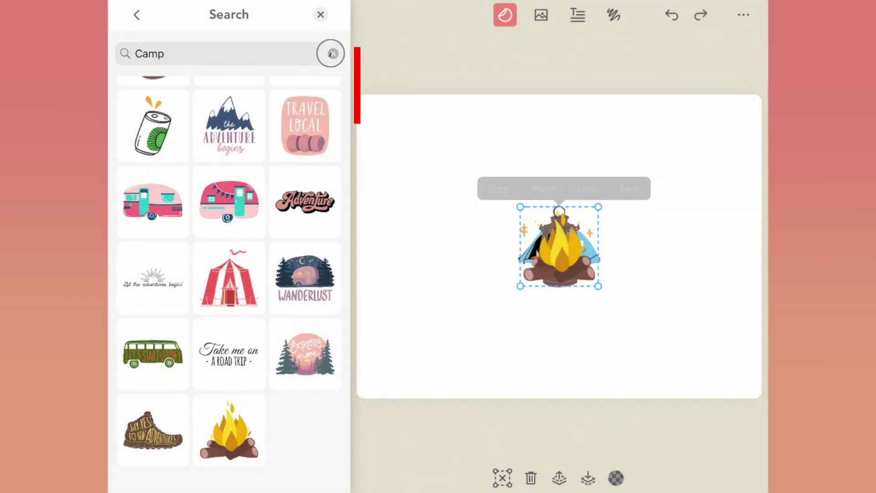
click(321, 14)
Step: Move the campfire and lantern stickers down and shrink them both
drag(438, 256, 364, 364)
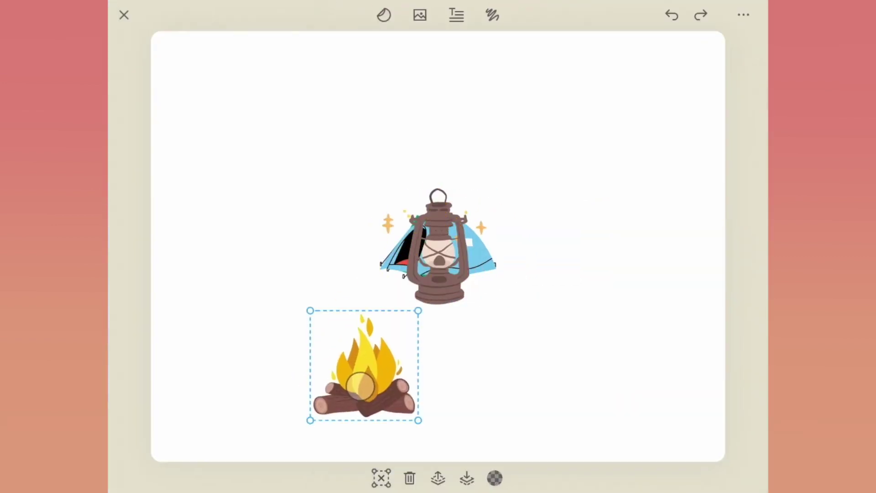
drag(309, 309, 348, 349)
click(437, 246)
drag(437, 246, 450, 357)
drag(485, 297, 445, 367)
Step: Line up the blue tent, campfire and lantern along the page's bottom edge
mouse_move(434, 256)
mouse_down()
mouse_move(496, 379)
mouse_move(534, 398)
mouse_move(363, 279)
mouse_move(215, 408)
mouse_up()
drag(536, 404, 536, 423)
click(391, 392)
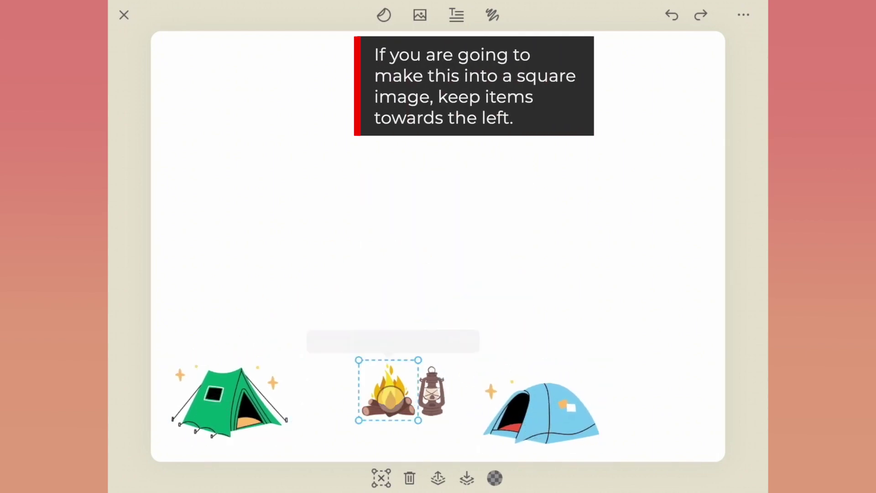
drag(391, 393, 358, 412)
drag(427, 401, 415, 404)
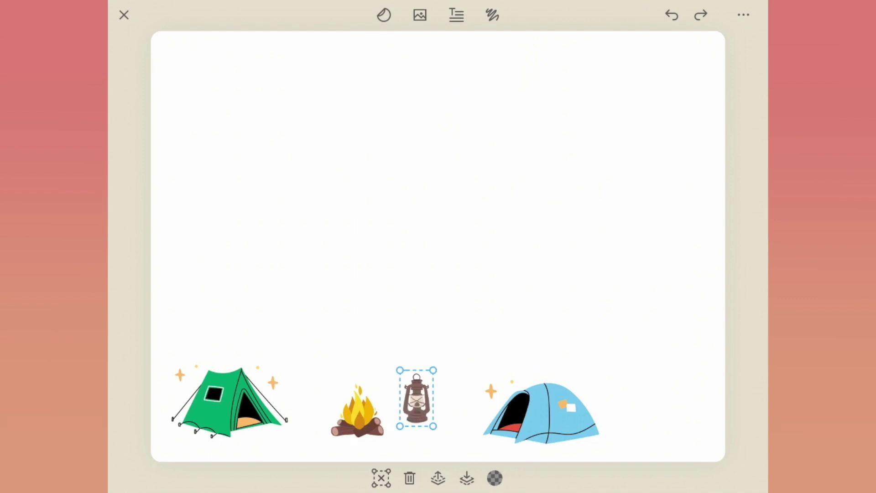
click(384, 15)
click(333, 53)
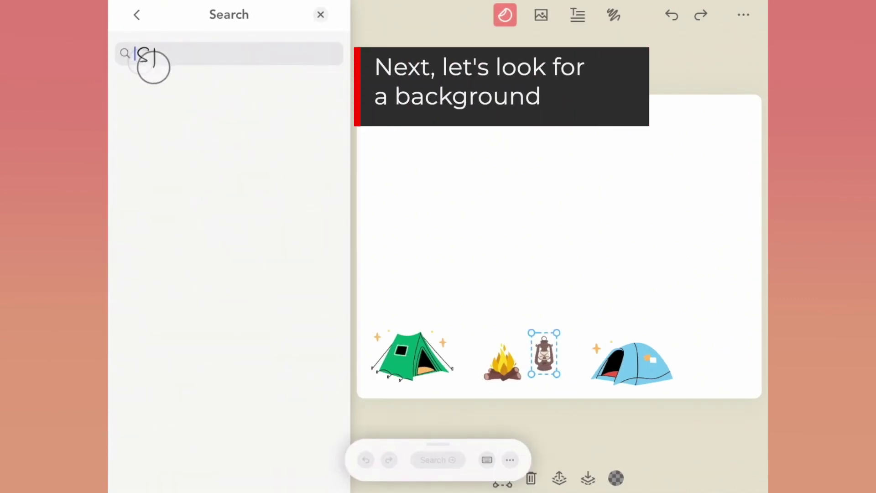
Step: Add the starry night-sky image from a 'Sky' search and send it behind everything
text(Sky)
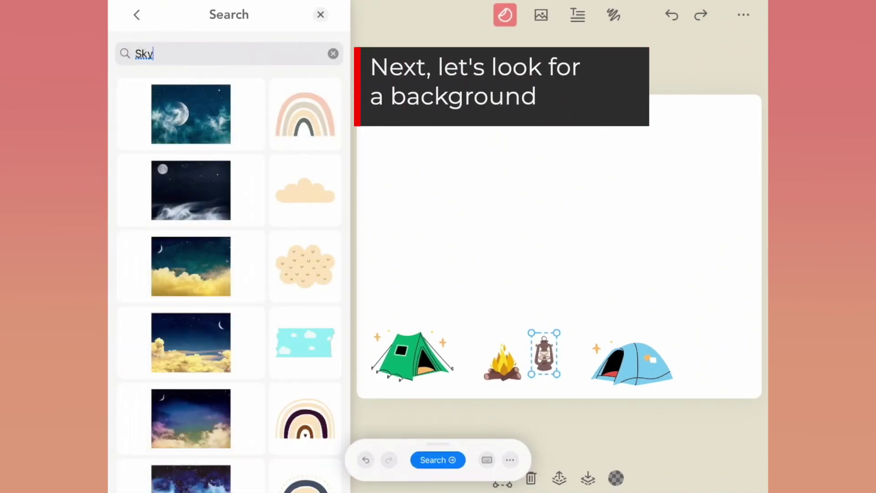
click(190, 190)
click(321, 15)
click(465, 478)
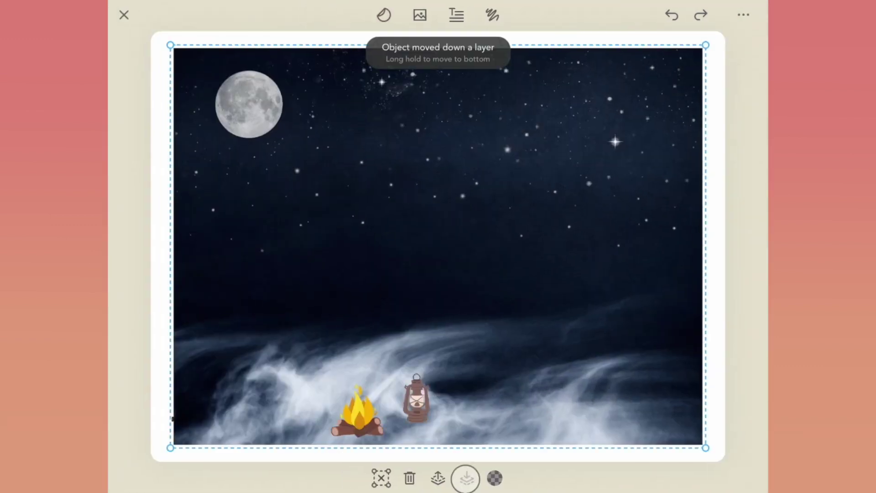
click(465, 477)
Step: Enlarge the night-sky image to fill the whole page
drag(706, 448, 738, 472)
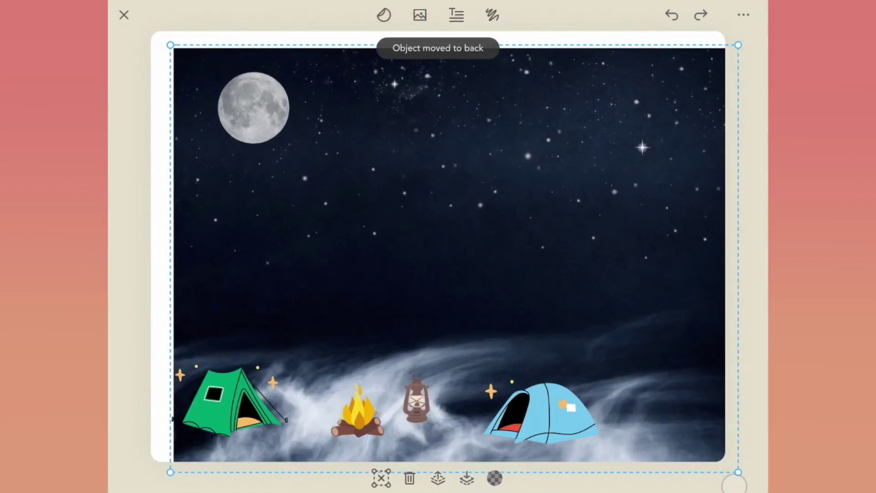
drag(170, 45, 114, 3)
click(384, 16)
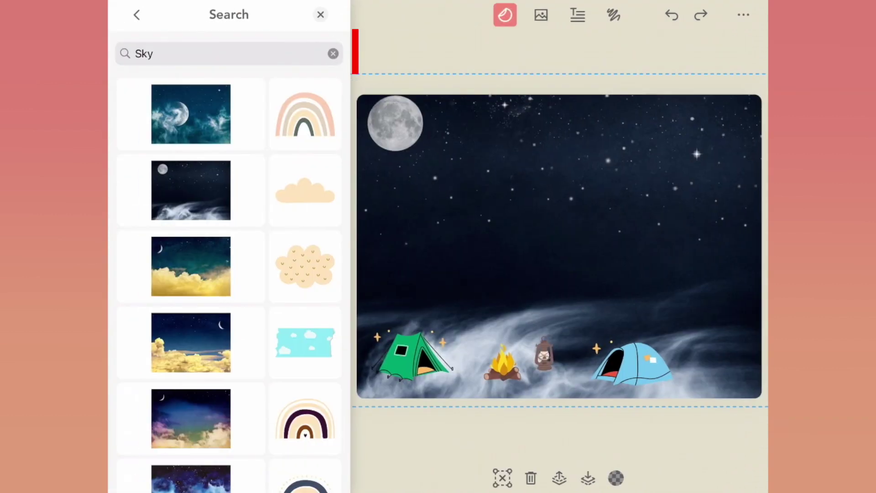
click(333, 54)
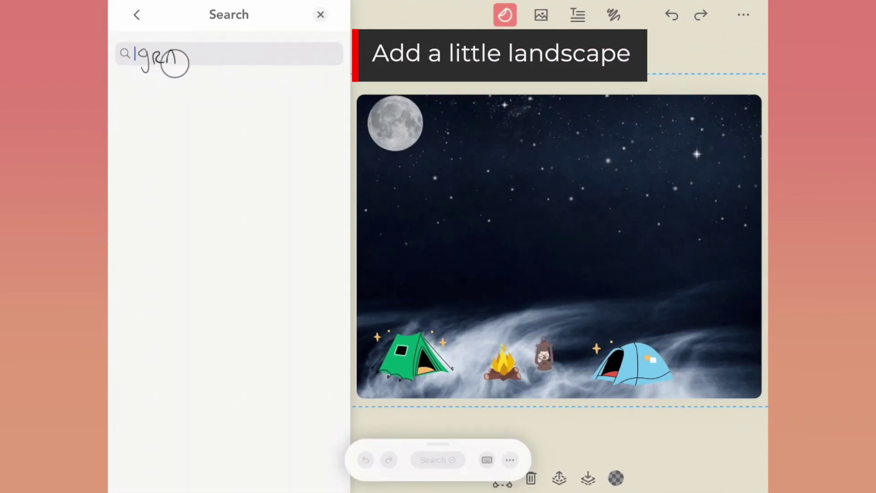
text(Grass)
Step: Place the black grass sticker and stretch it across the page's bottom edge
click(230, 114)
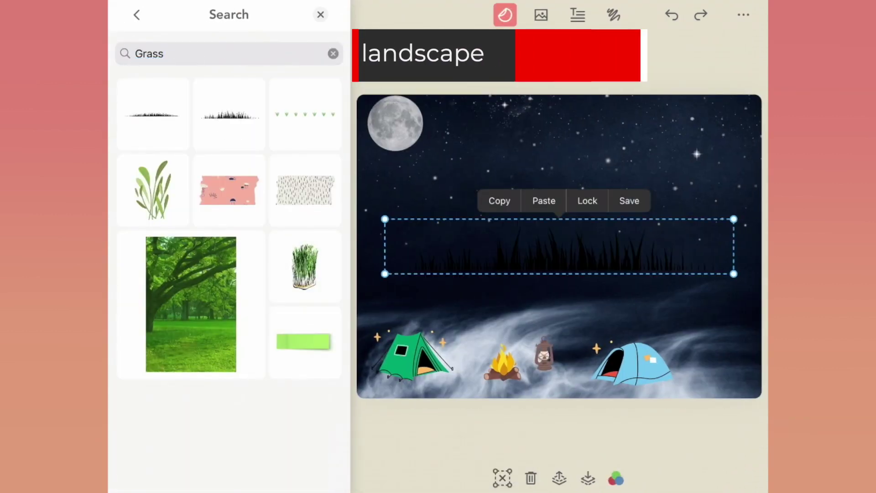
drag(529, 265, 477, 381)
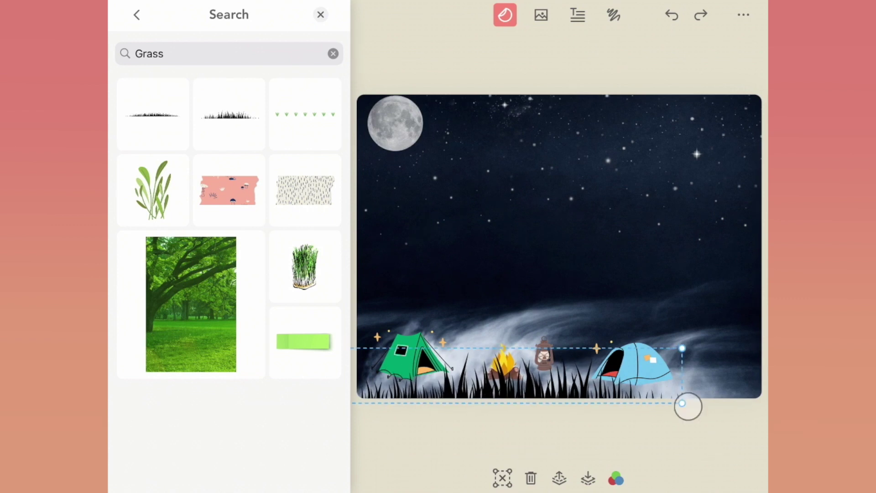
drag(689, 406, 730, 408)
Step: Add a taller speckled washi-tape strip along the bottom, layered just above the sky
click(205, 53)
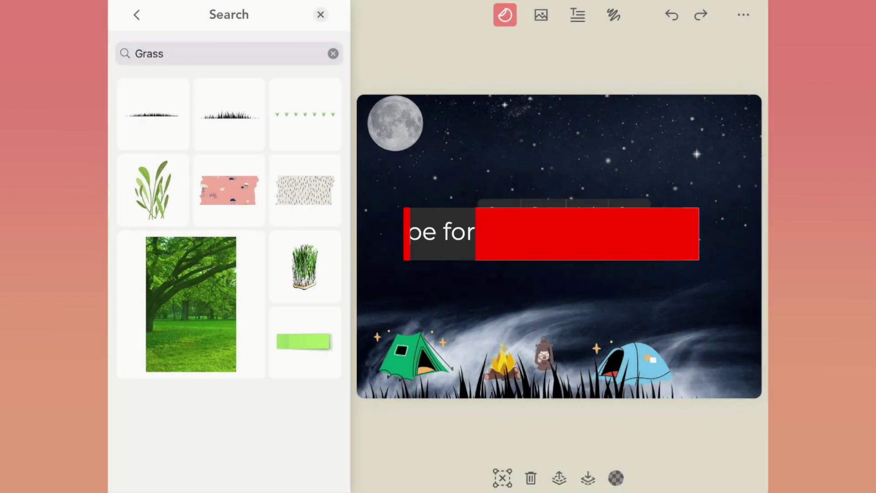
drag(290, 188, 395, 374)
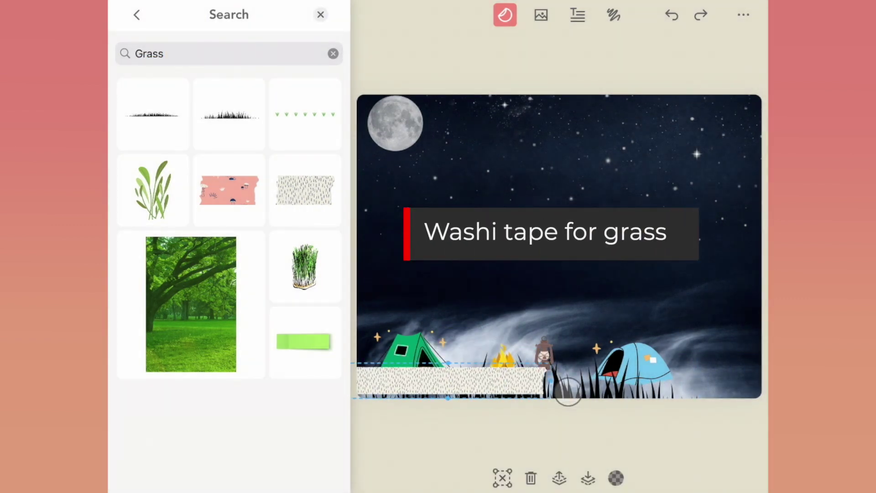
drag(568, 392, 751, 384)
click(540, 411)
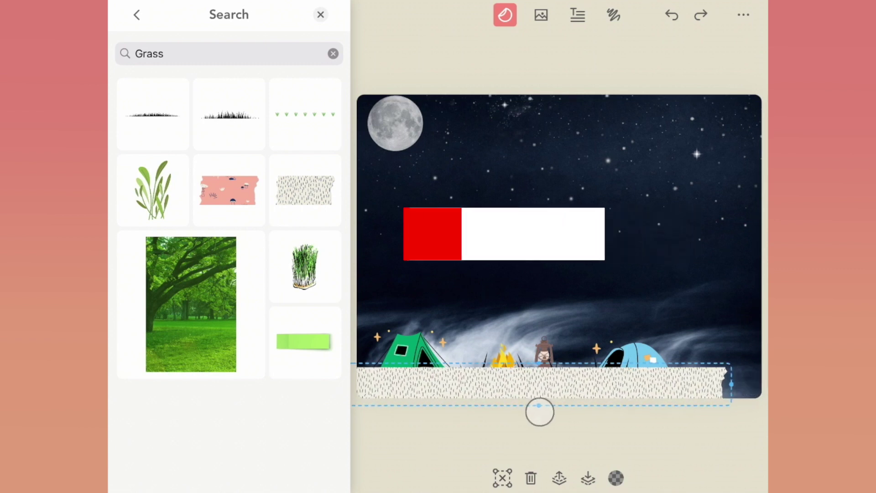
click(588, 478)
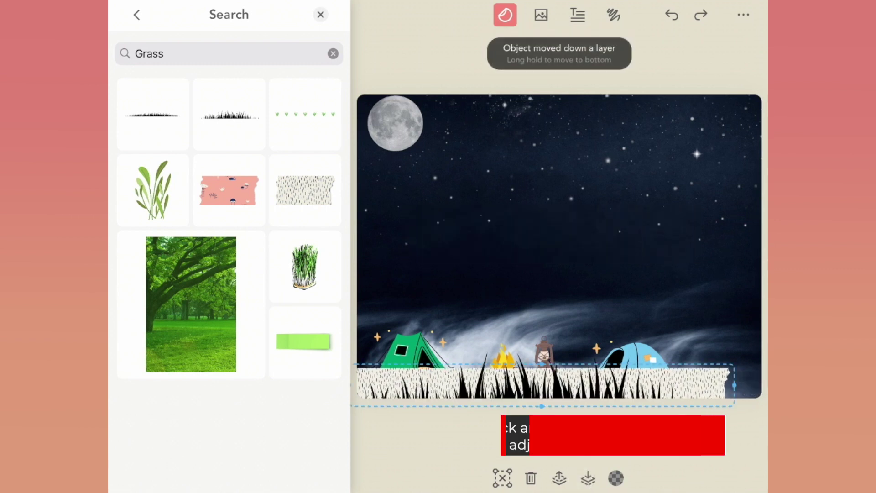
click(588, 477)
click(560, 478)
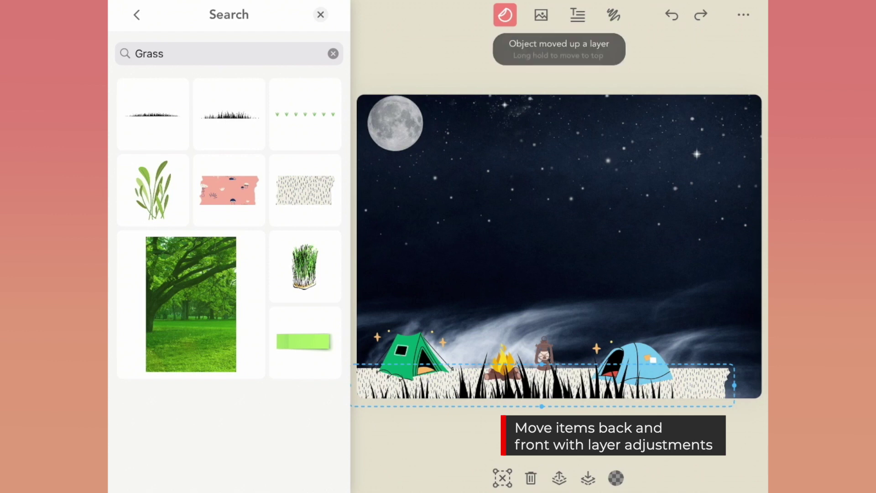
drag(542, 365, 523, 330)
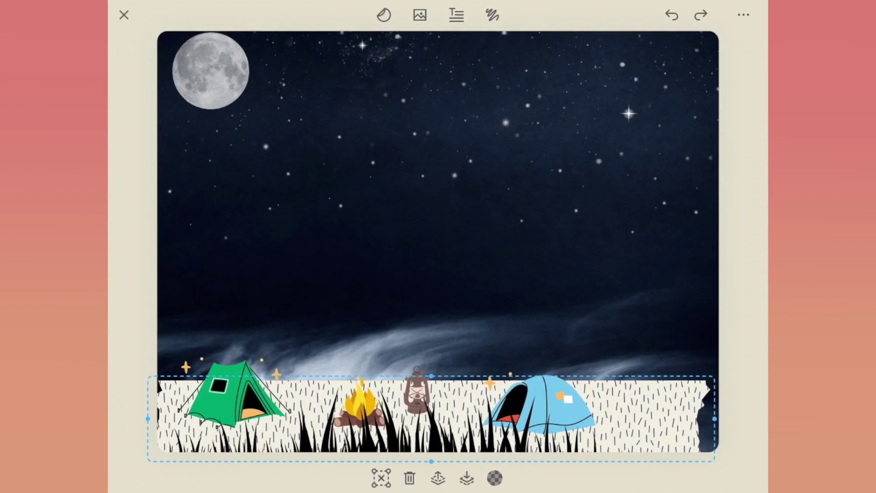
Step: Move the green tent up-left and lift the blue tent and its sparkle onto the ground strip
click(737, 420)
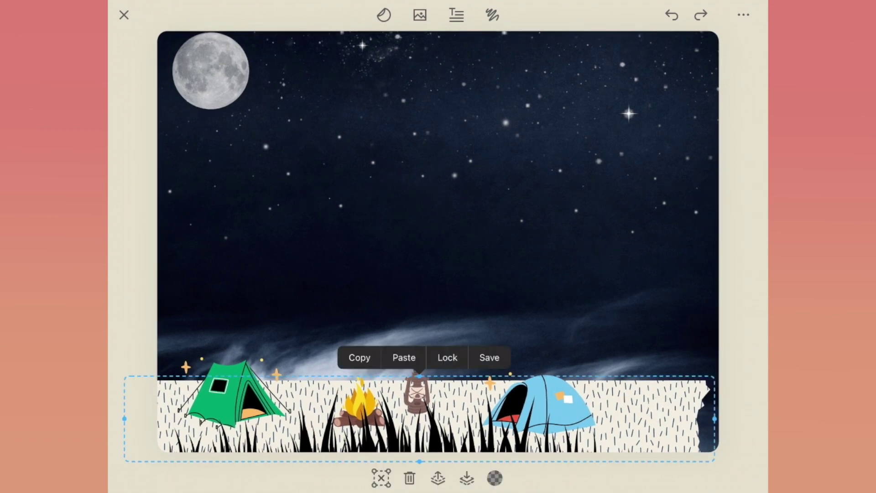
drag(219, 385, 210, 387)
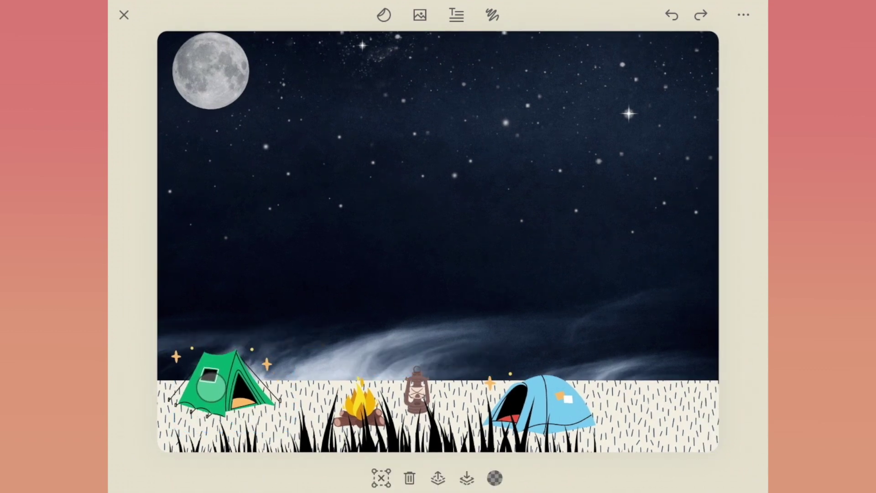
drag(545, 413, 557, 371)
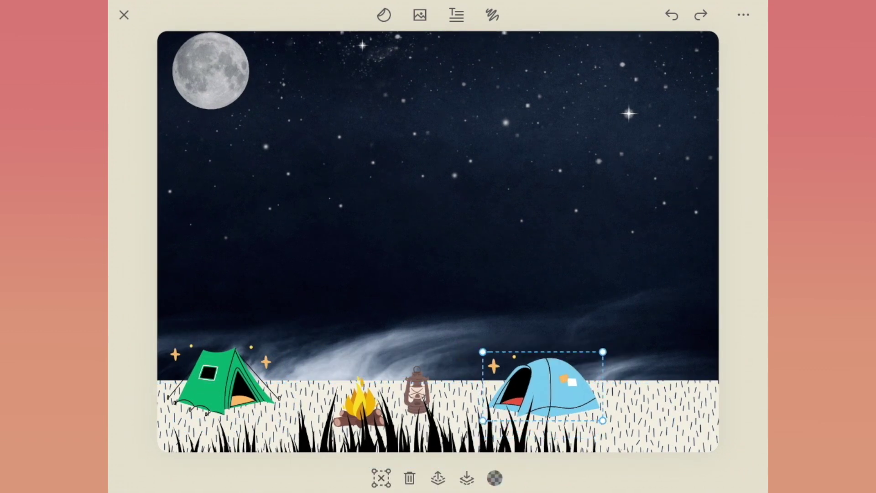
click(360, 382)
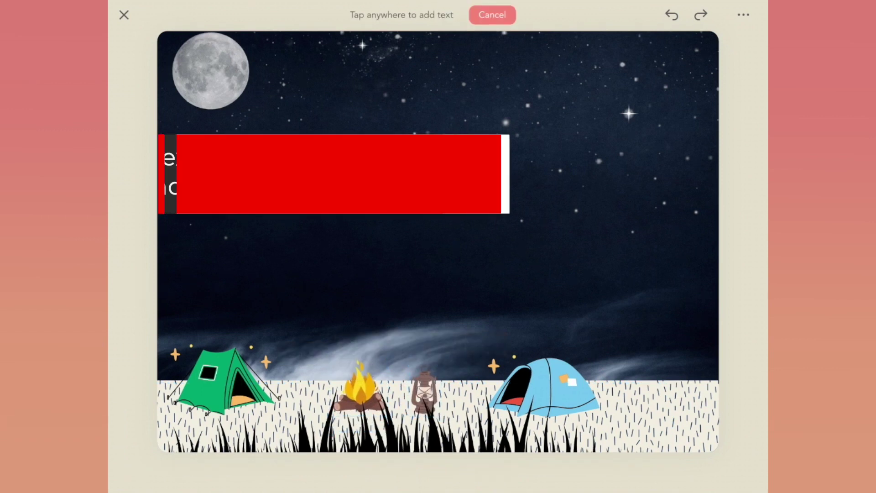
Step: Type '#DifferentDoodlesJuly' in a text box beside the moon and widen it to one line
click(333, 173)
click(280, 84)
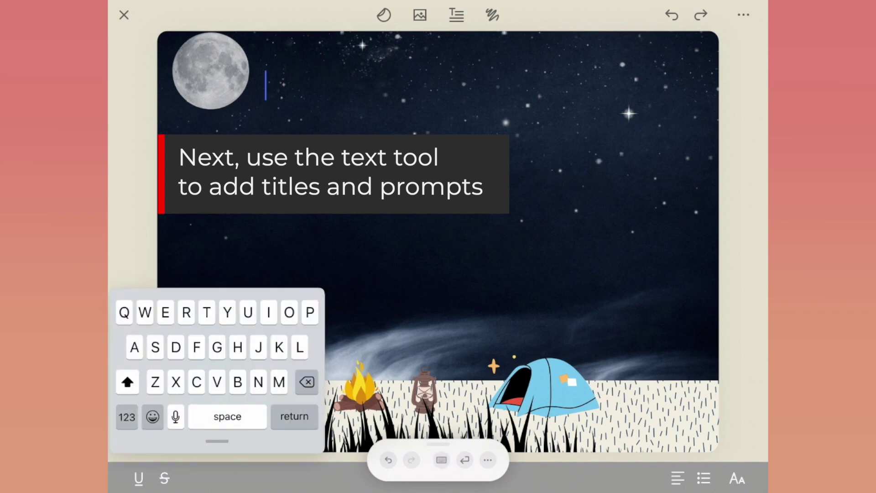
text(#Different)
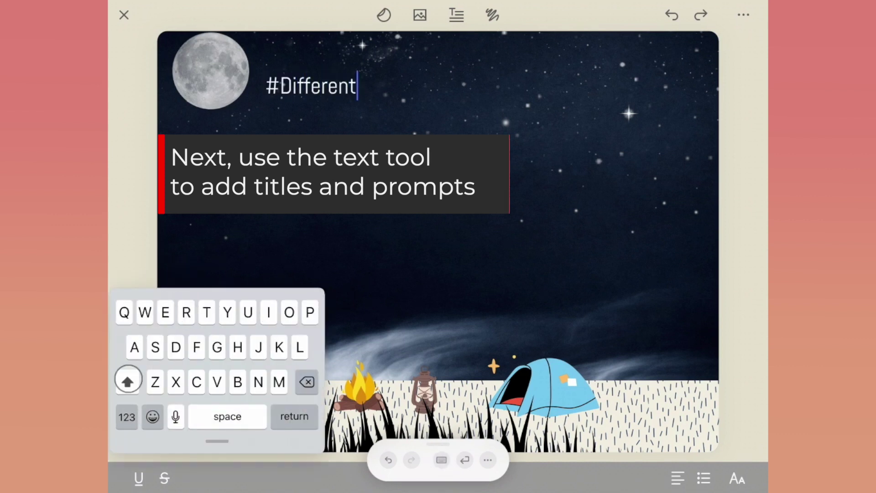
text(DoodlesJuly)
click(441, 459)
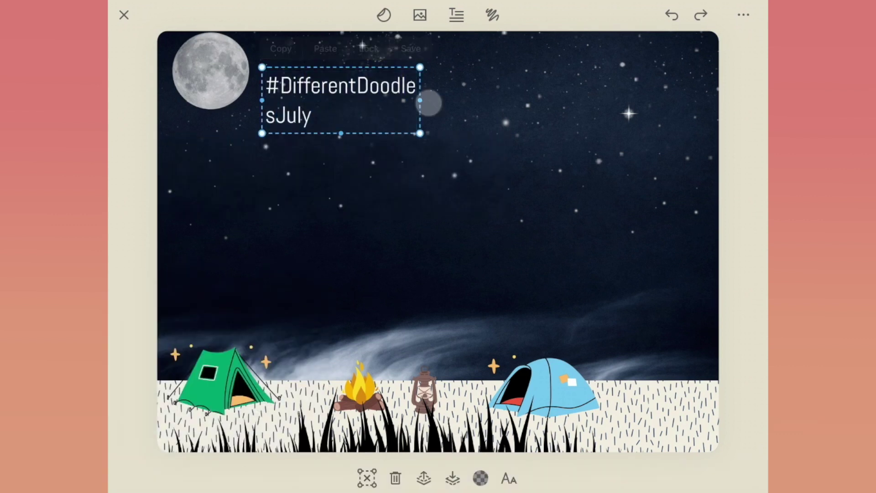
drag(426, 98, 579, 85)
Step: Raise the title's font size to 130 and move it up beside the moon
click(509, 479)
click(591, 376)
click(592, 377)
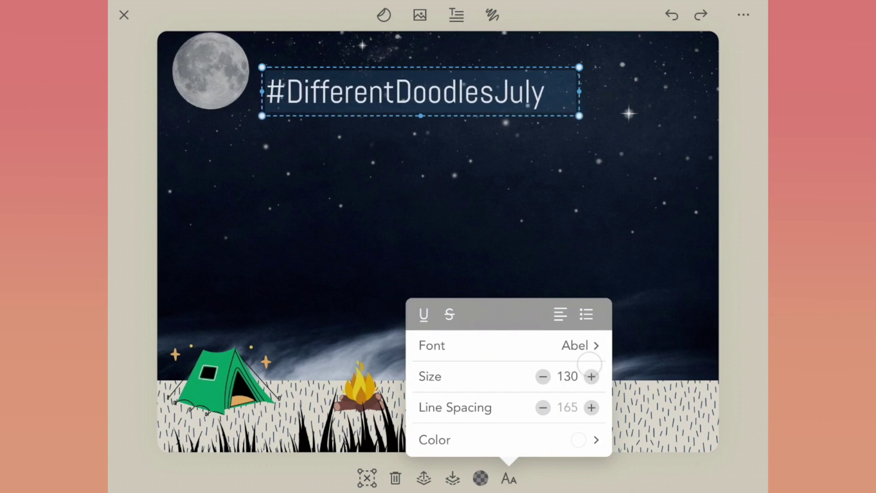
click(425, 87)
drag(289, 87, 283, 63)
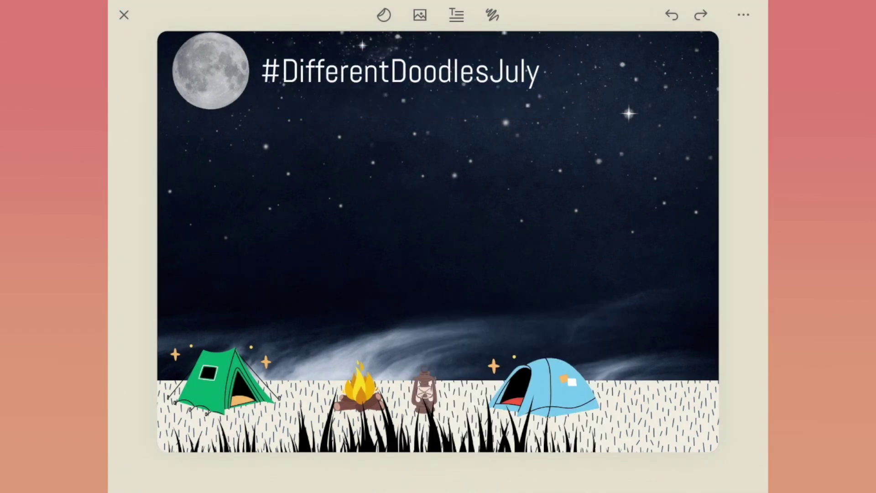
Step: Add a two-line caption below the title about doodling a camp item or campsite with each prompt
click(456, 15)
click(247, 138)
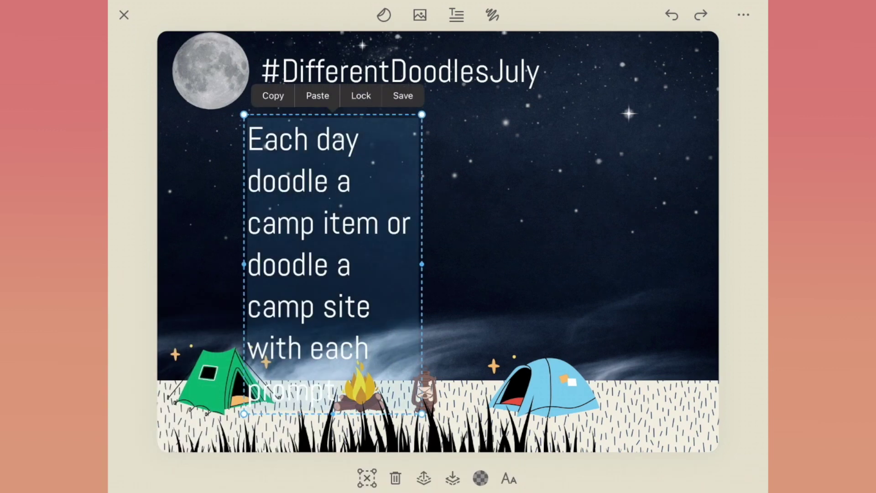
click(365, 116)
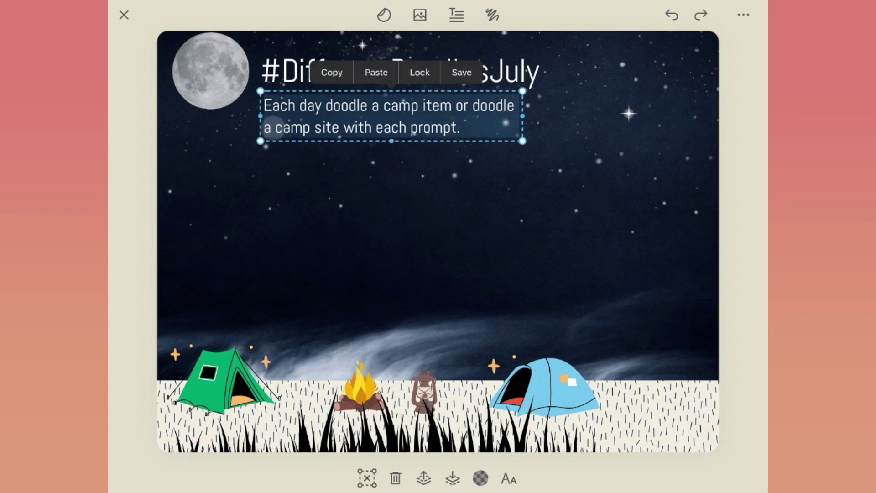
click(438, 228)
click(384, 15)
Step: Place a mint Basic Washi tape strip over the intro text, sent behind it
click(136, 15)
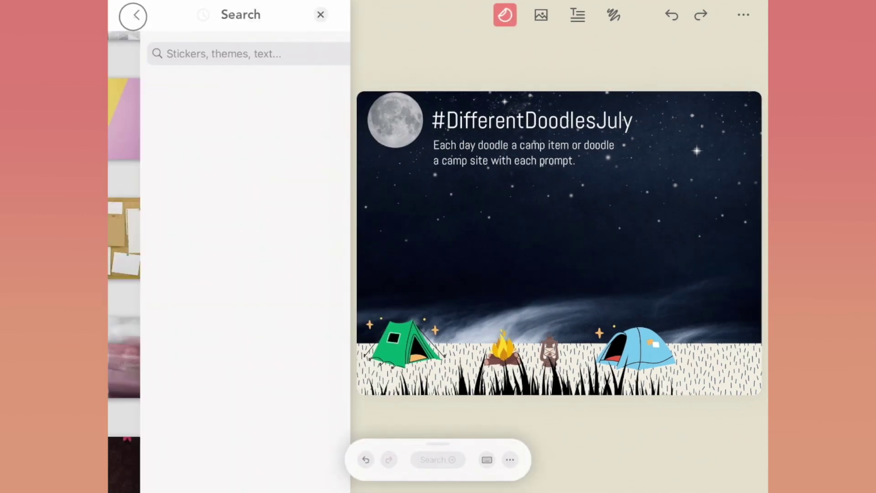
click(137, 15)
scroll(228, 274, down, 10)
click(290, 364)
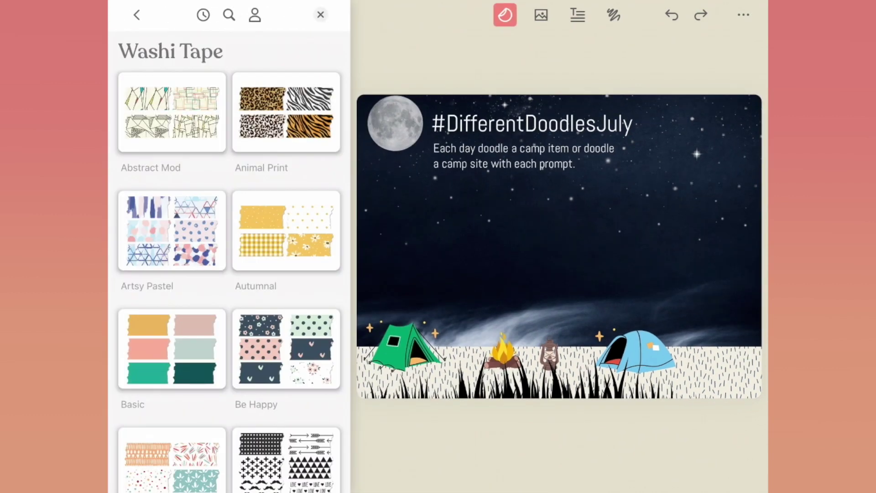
click(152, 361)
mouse_move(521, 247)
mouse_down()
mouse_move(450, 204)
mouse_move(485, 215)
mouse_move(470, 151)
mouse_up()
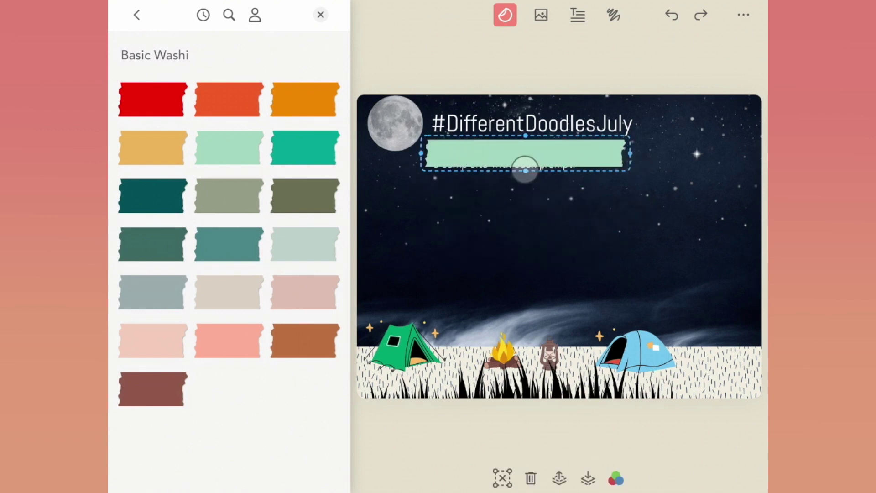
click(588, 479)
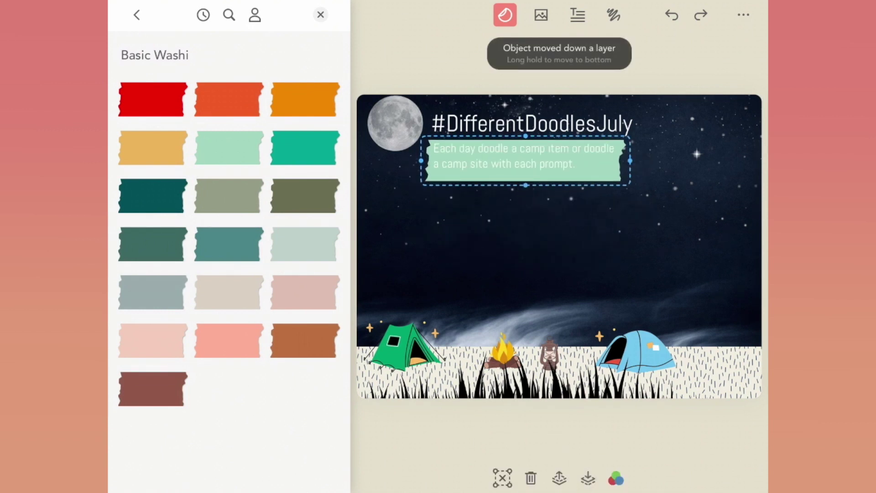
Step: Move the intro text onto the tape, make it dark, and narrow its box so it wraps
click(450, 158)
drag(450, 158, 457, 169)
click(629, 479)
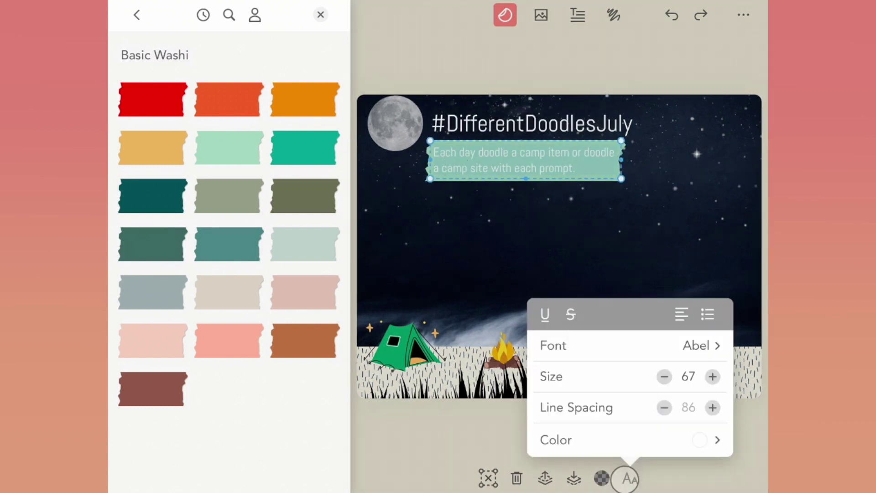
click(605, 440)
click(414, 428)
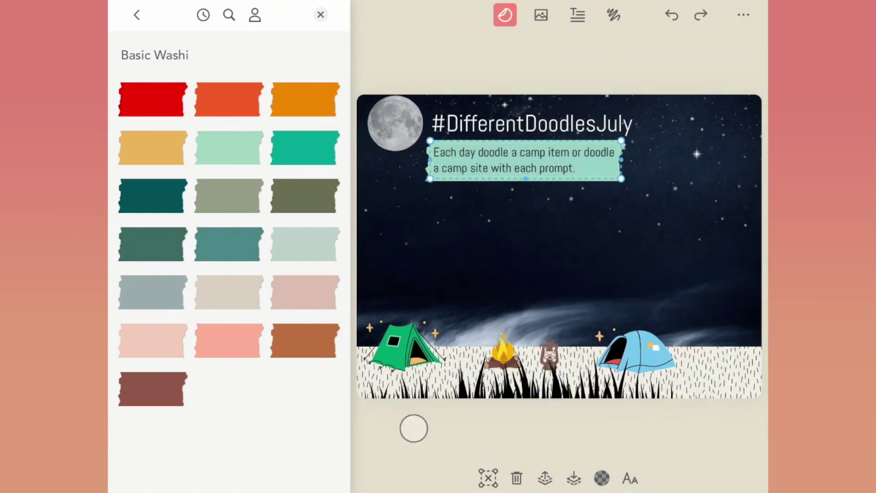
drag(527, 124, 515, 126)
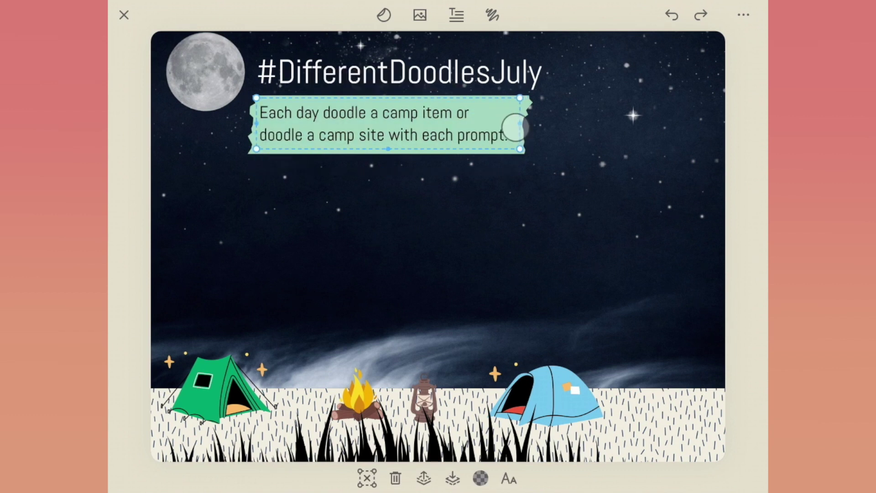
Step: Lock the night-sky background, then group the intro text with its tape and shrink it slightly
click(265, 183)
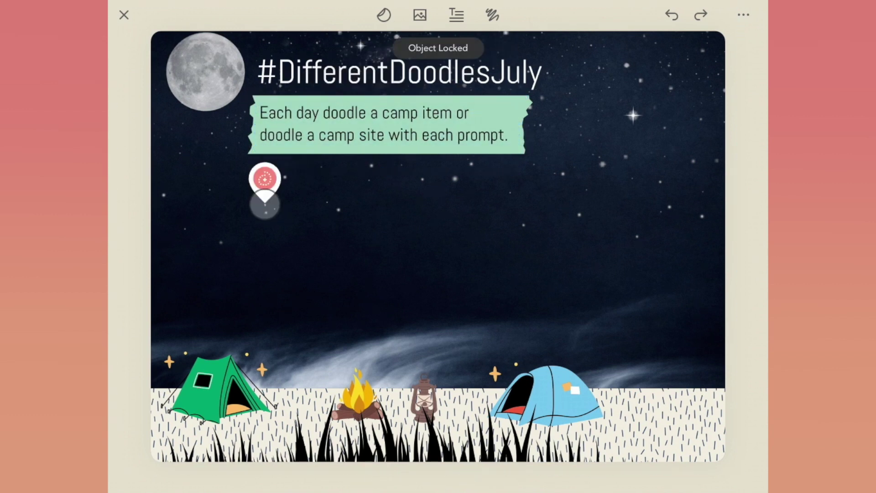
click(265, 178)
click(407, 78)
drag(242, 156, 260, 147)
click(293, 131)
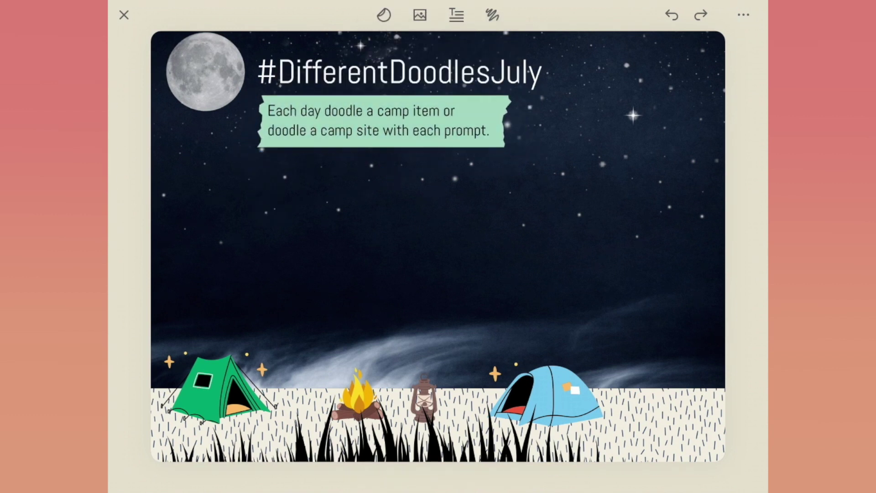
click(456, 15)
Step: Place a white-text list box at the left of the sky
click(164, 191)
click(127, 416)
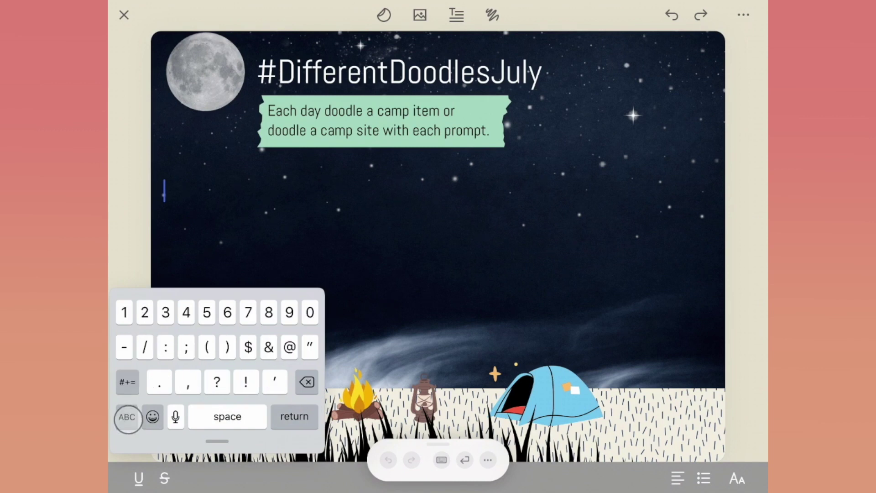
text(01)
click(737, 479)
click(579, 432)
click(714, 420)
click(569, 252)
Step: Type the first prompt column, '01. Tent' through '15. Books'
text(. Tent)
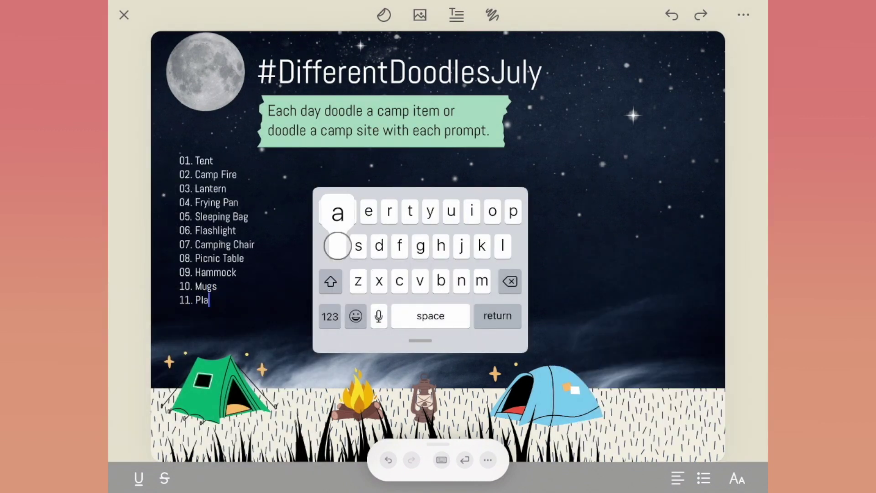
text(tes 12. Water Jugs 13. Grill 14. Bino)
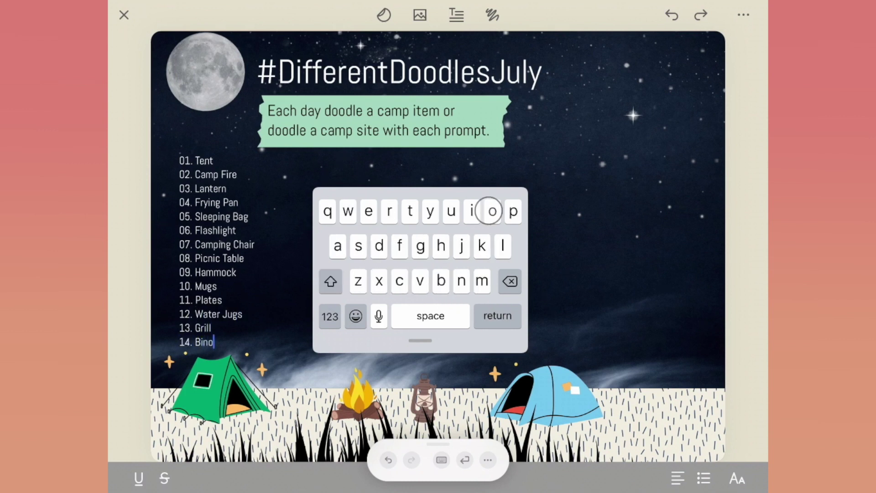
text(15. Books)
click(442, 460)
click(509, 479)
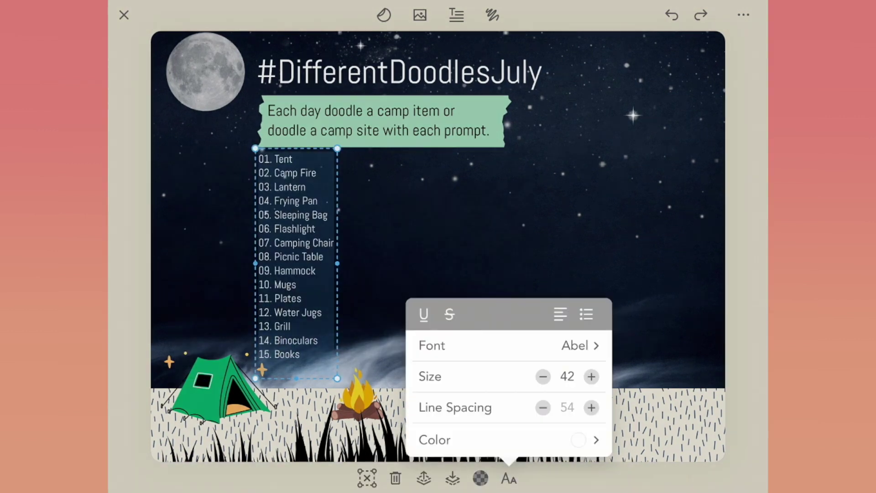
click(509, 342)
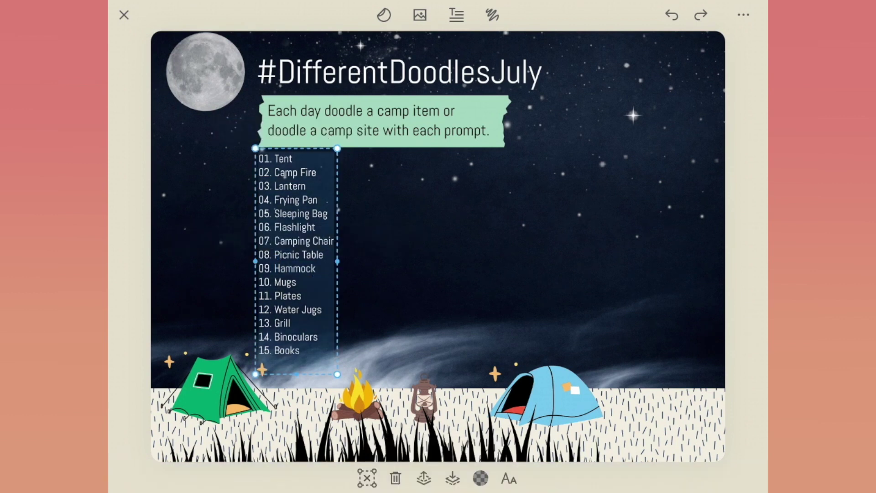
Step: Finish typing the second prompt column, ending with '30. Radio' and '31. S'mores'
text(we)
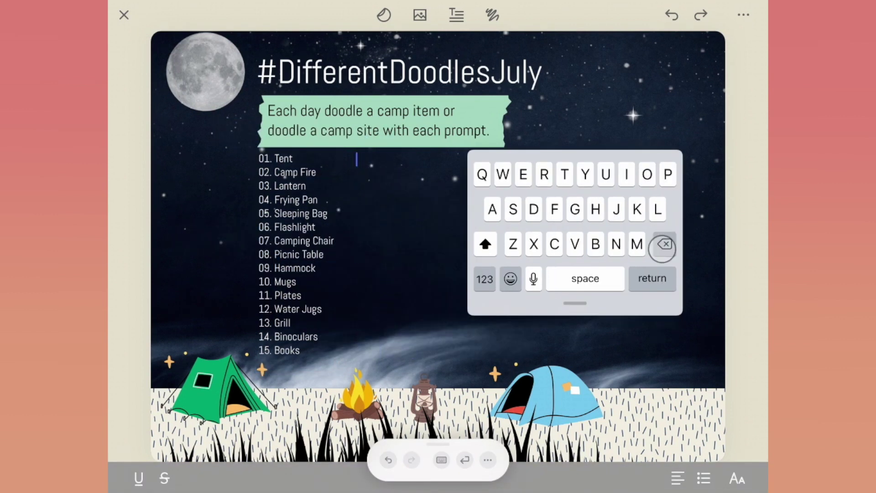
text(wered Charger)
key(Return)
text(30. Radio)
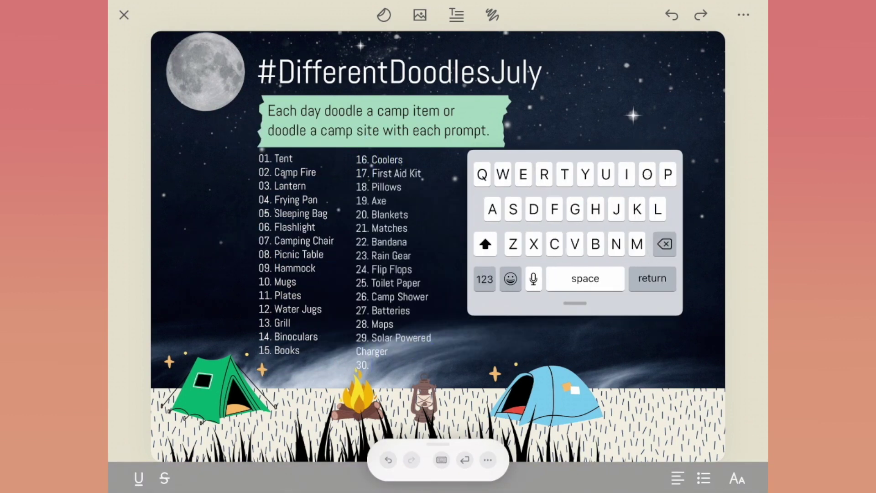
key(Return)
text(31. S'mores)
click(458, 279)
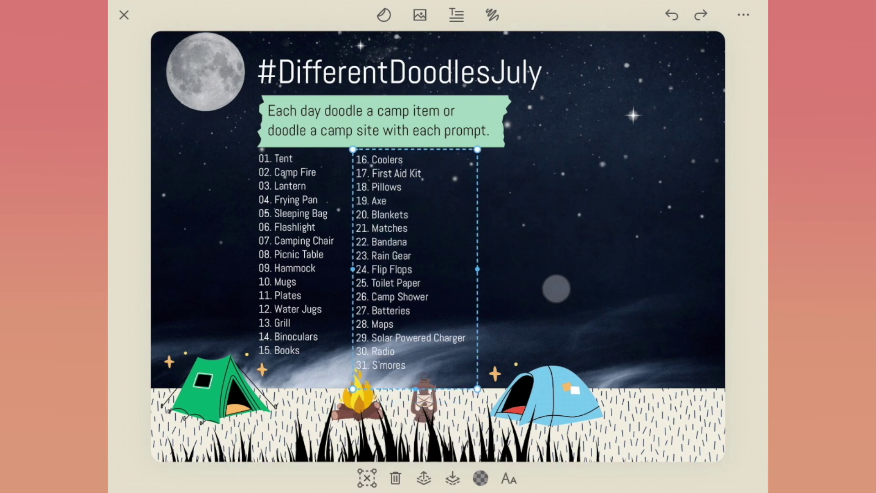
click(555, 288)
Step: Move the title, mint caption banner and left column slightly up
click(397, 73)
drag(274, 73, 274, 62)
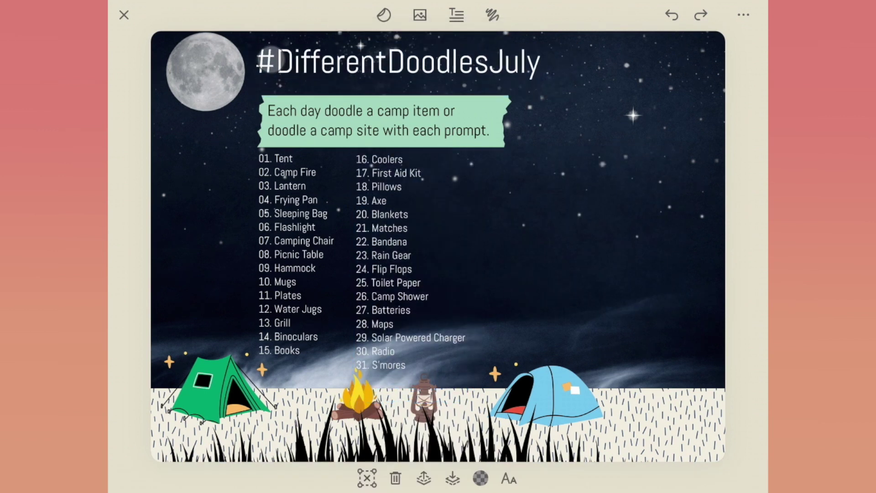
drag(274, 120, 274, 104)
drag(269, 215, 267, 203)
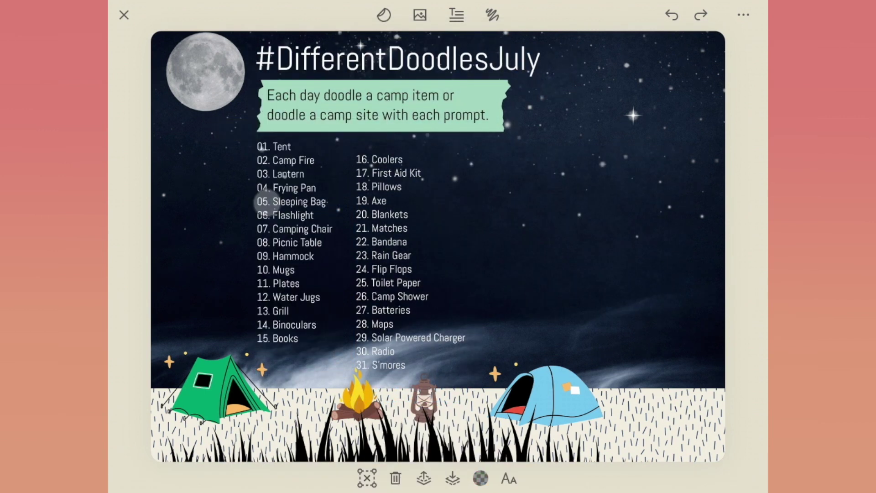
Step: Move the right prompt column up beside the first and shift it slightly right
click(379, 228)
drag(352, 225, 342, 208)
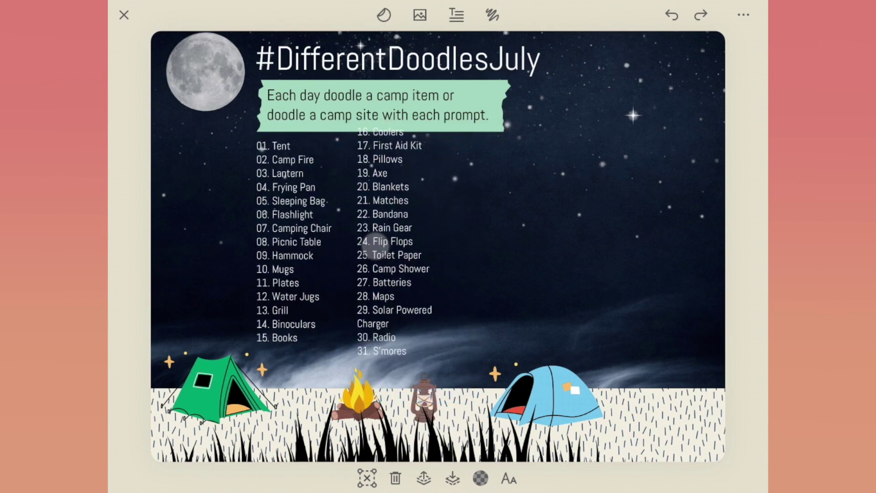
drag(371, 252, 402, 254)
click(198, 171)
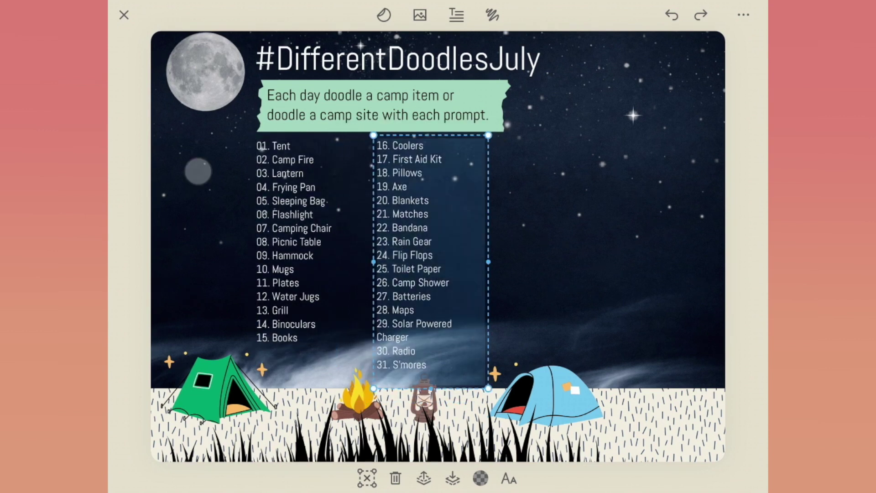
click(384, 15)
Step: Leave the washi tape search and browse the Stickers category to the Moths pack
click(137, 15)
click(136, 14)
click(136, 15)
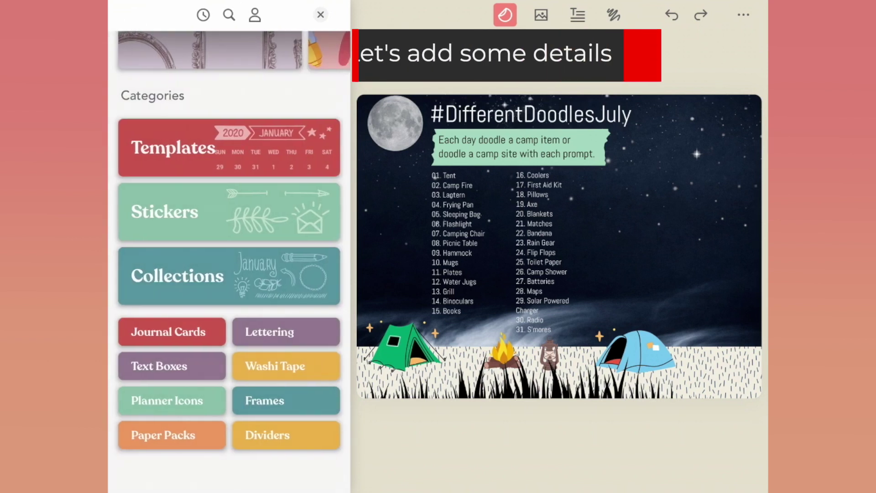
click(225, 209)
scroll(156, 226, down, 5)
scroll(154, 183, right, 5)
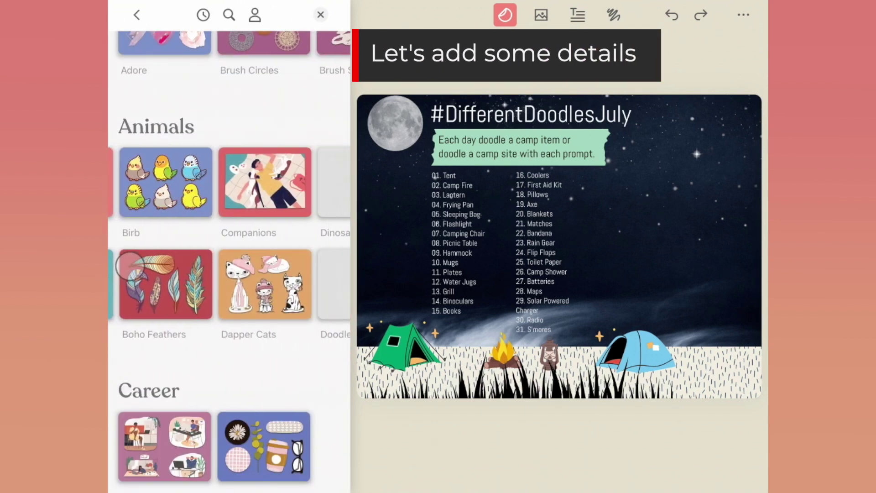
drag(302, 289, 116, 291)
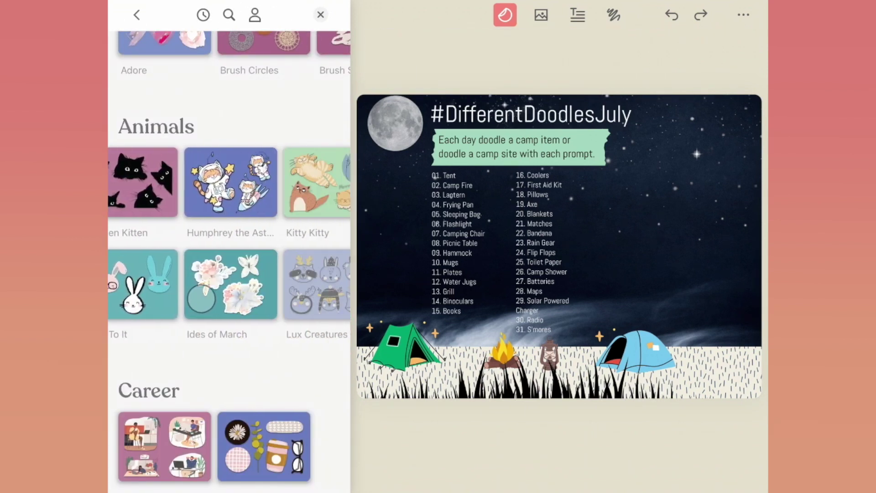
scroll(228, 237, right, 5)
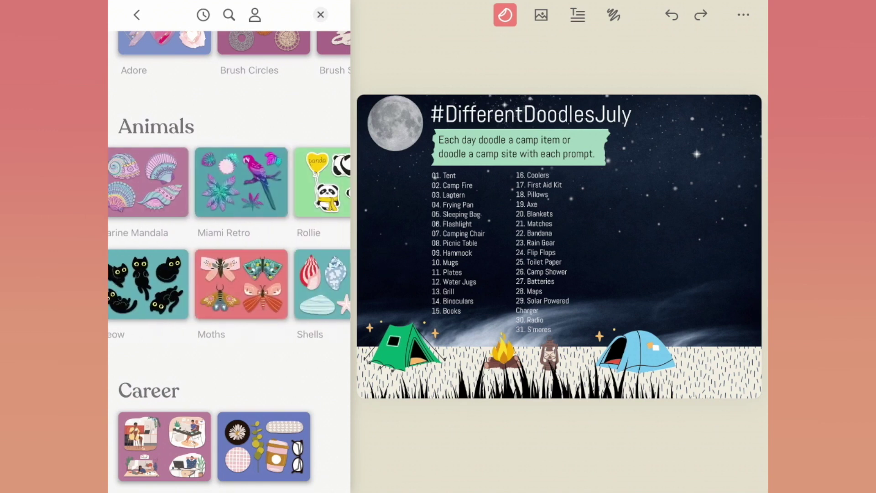
click(241, 284)
Step: Add a red moth and a second moth, shrinking each to a small size above the tents
click(229, 114)
click(516, 211)
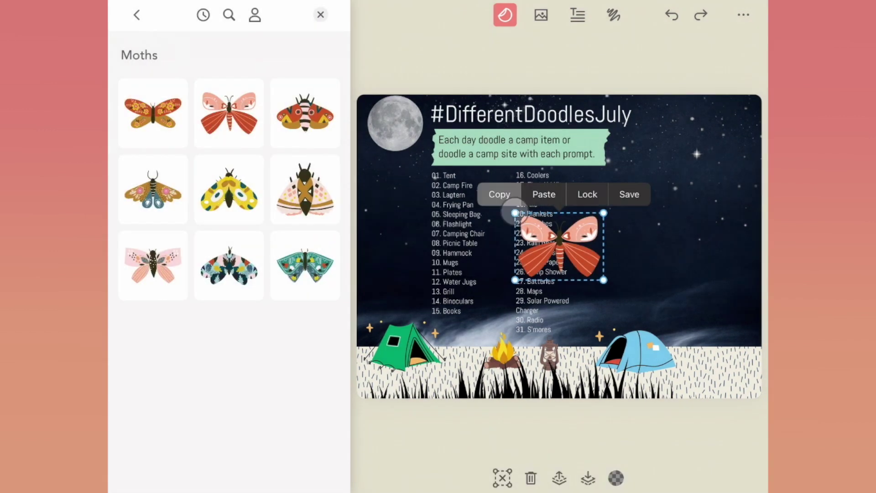
drag(514, 212, 576, 258)
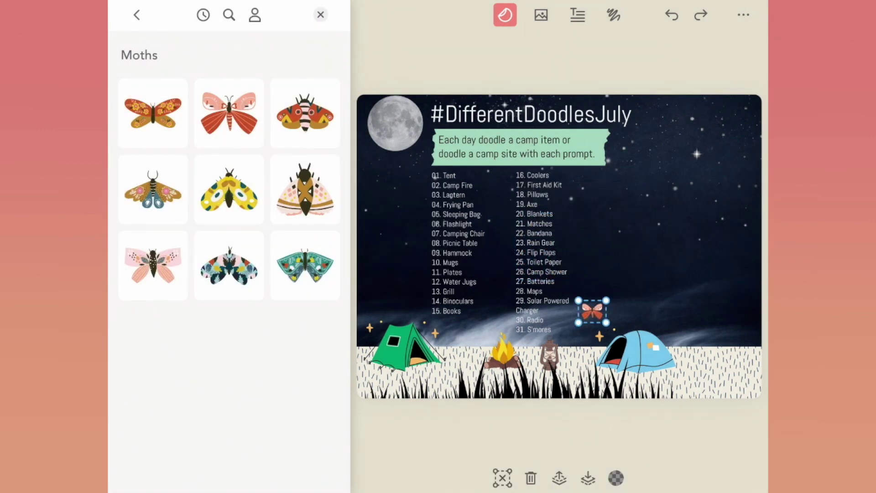
click(305, 189)
drag(601, 289, 588, 275)
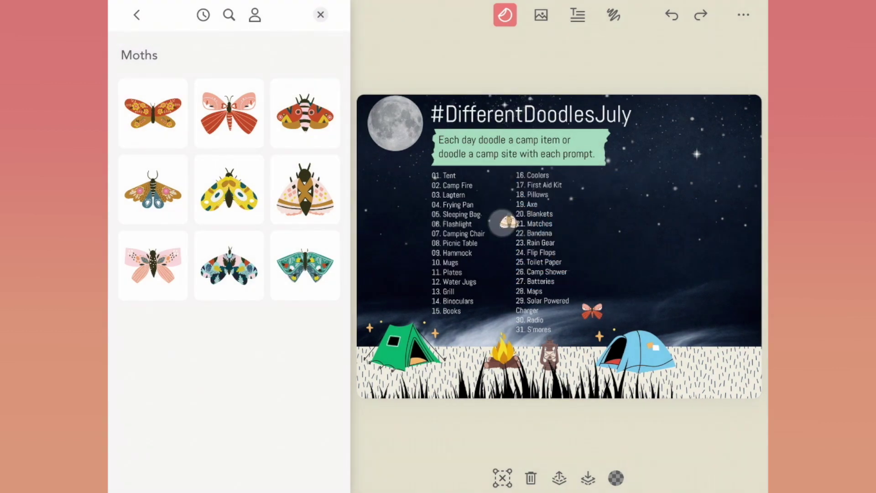
Step: Set the #DifferentDoodlesJuly title to Courgette after previewing Bangers, Combo and Concert One
click(530, 114)
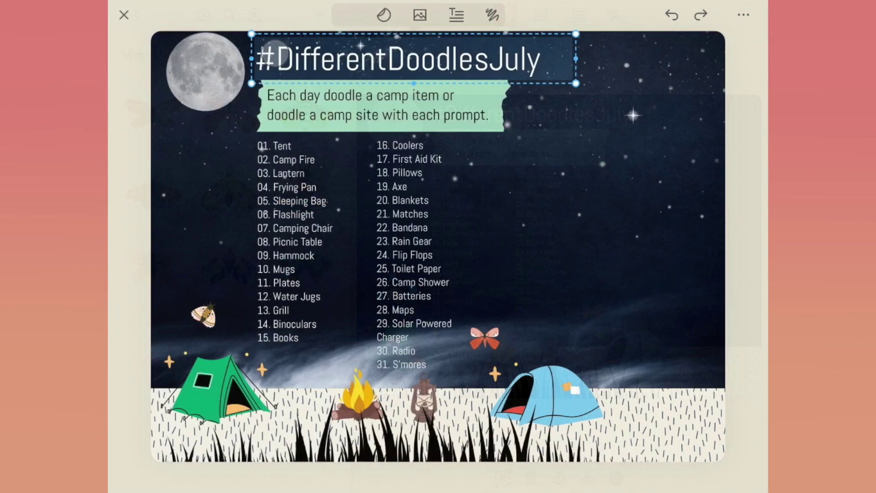
click(509, 478)
click(548, 345)
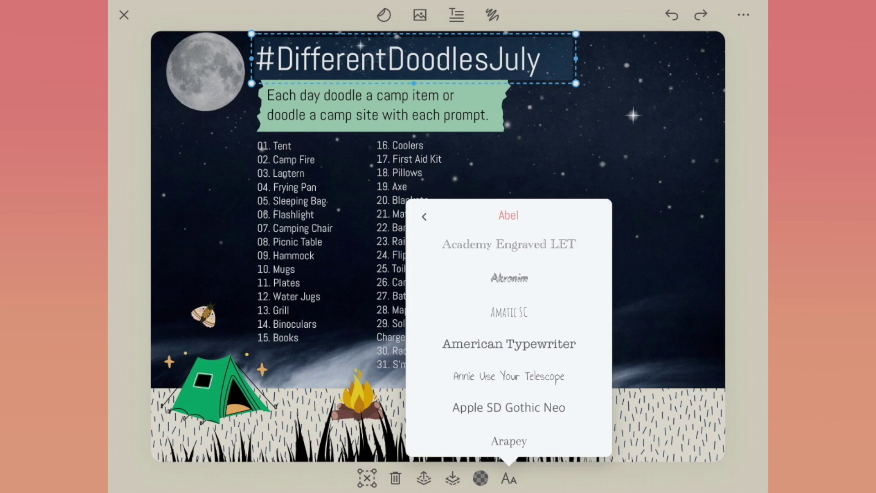
scroll(509, 319, down, 3)
scroll(508, 320, down, 3)
click(501, 390)
scroll(508, 320, down, 10)
click(509, 328)
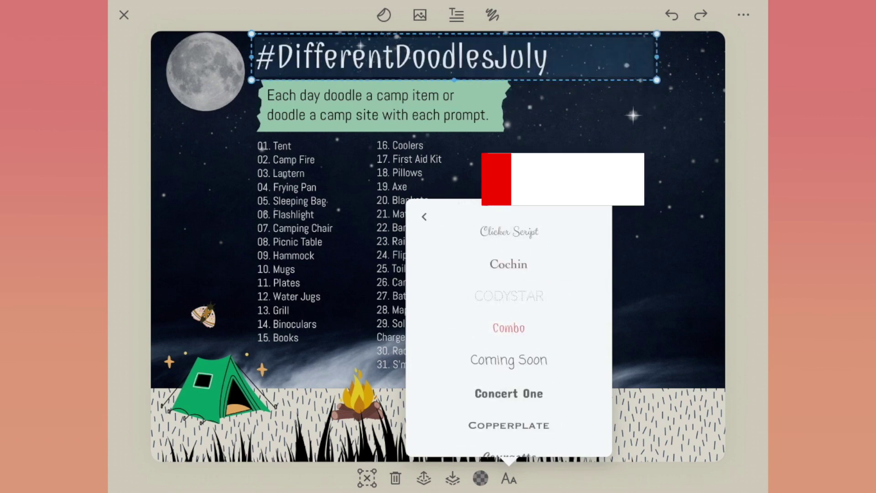
click(509, 393)
scroll(508, 320, down, 3)
click(492, 307)
key(Escape)
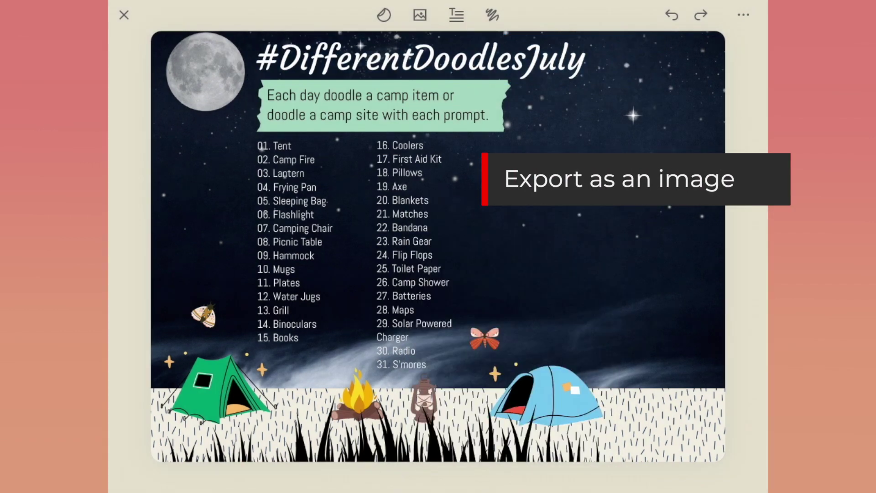
click(743, 15)
Step: Export the page as an image and apply the SQUARE crop in Photos
click(593, 182)
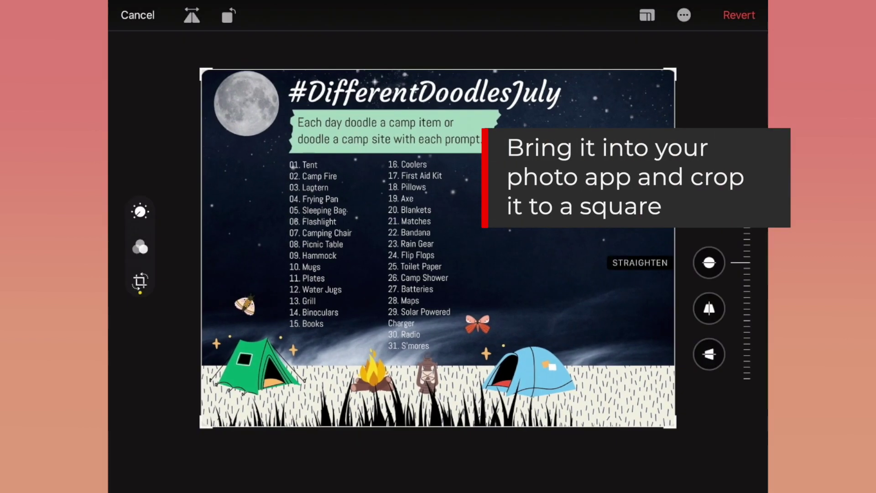
click(439, 462)
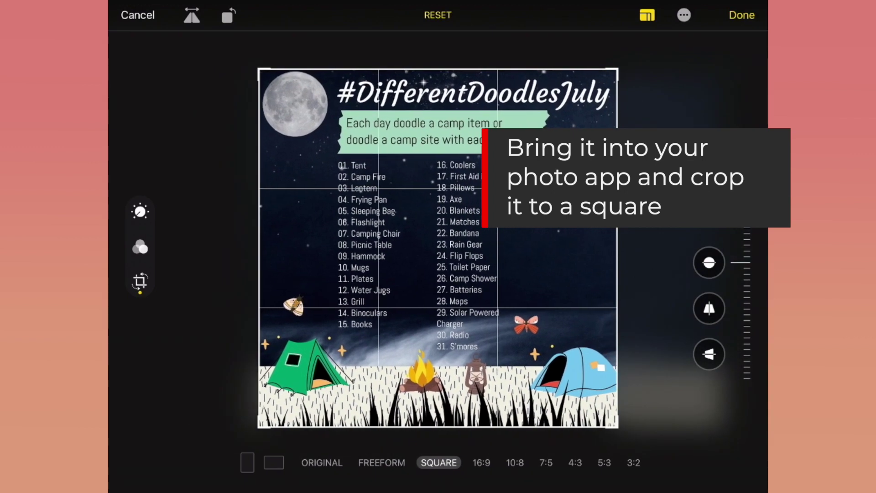